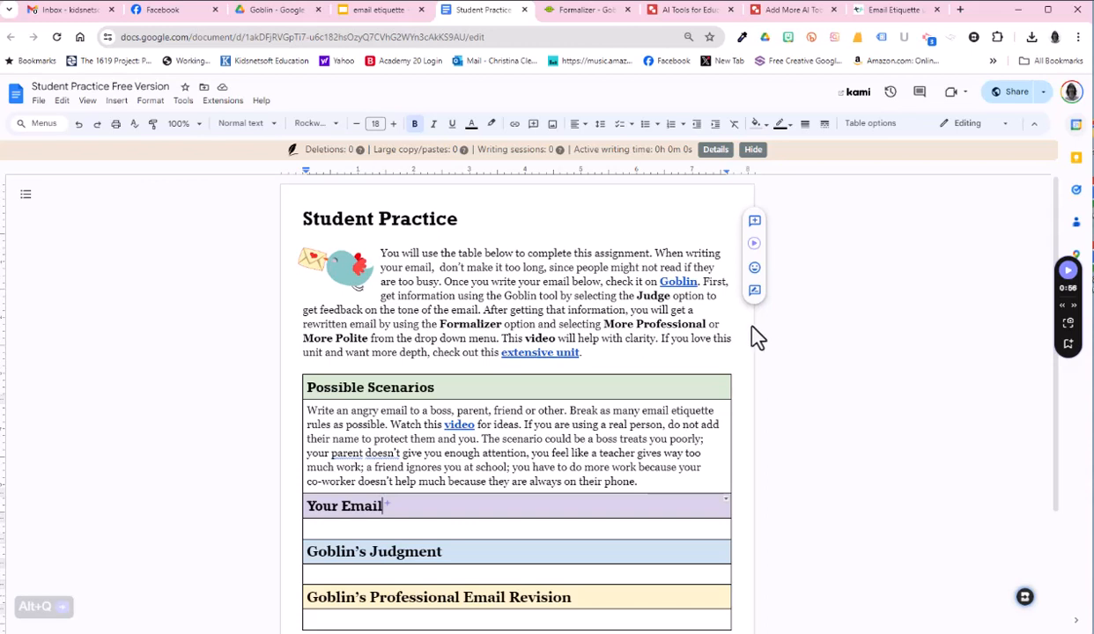
Step: Read through the Possible Scenarios instructions in the Student Practice document and preview the linked email etiquette video
drag(382, 253, 584, 356)
click(812, 379)
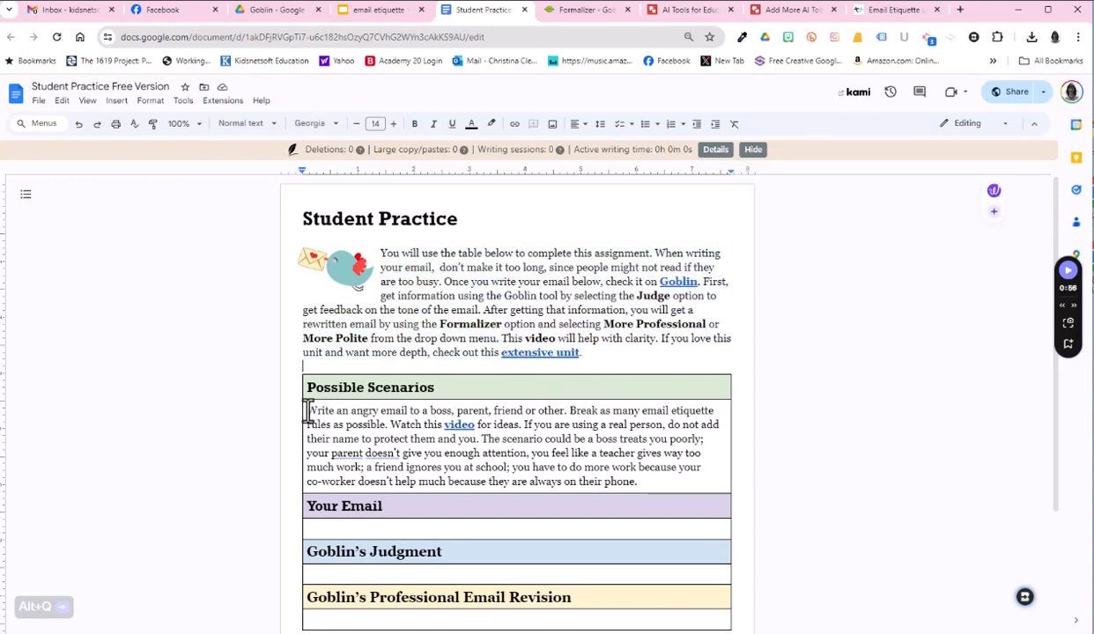
drag(308, 411, 652, 474)
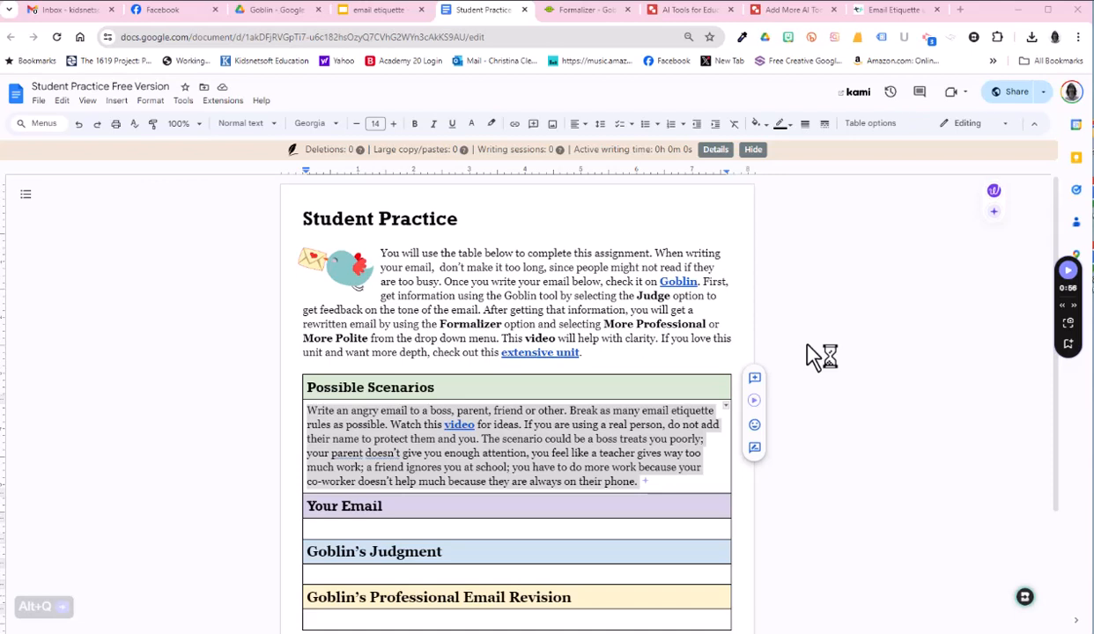
click(881, 387)
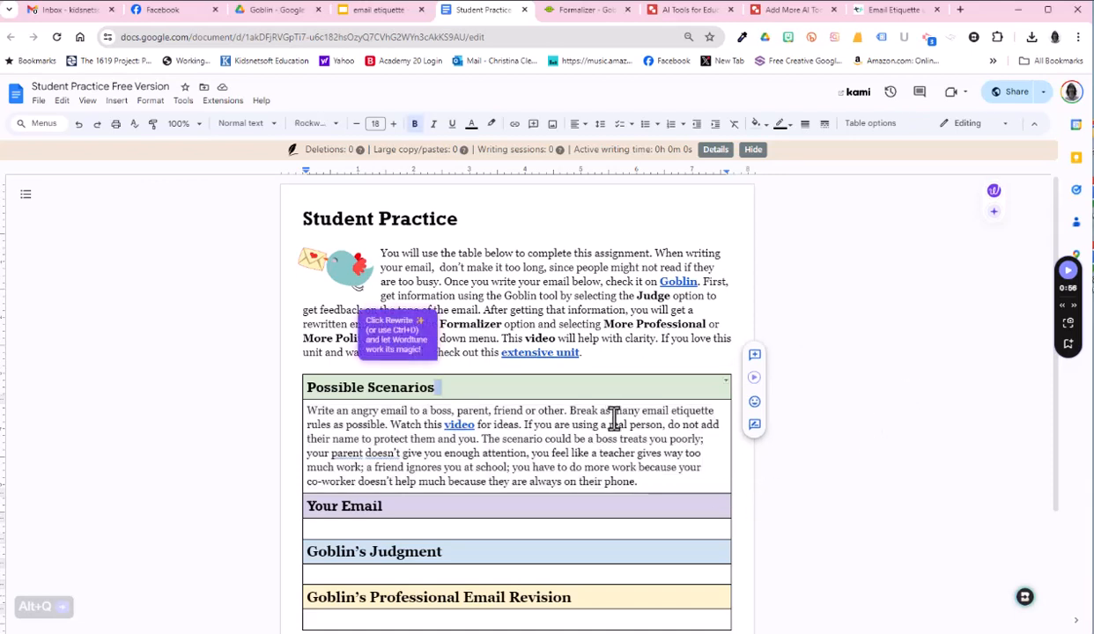
drag(641, 410, 713, 414)
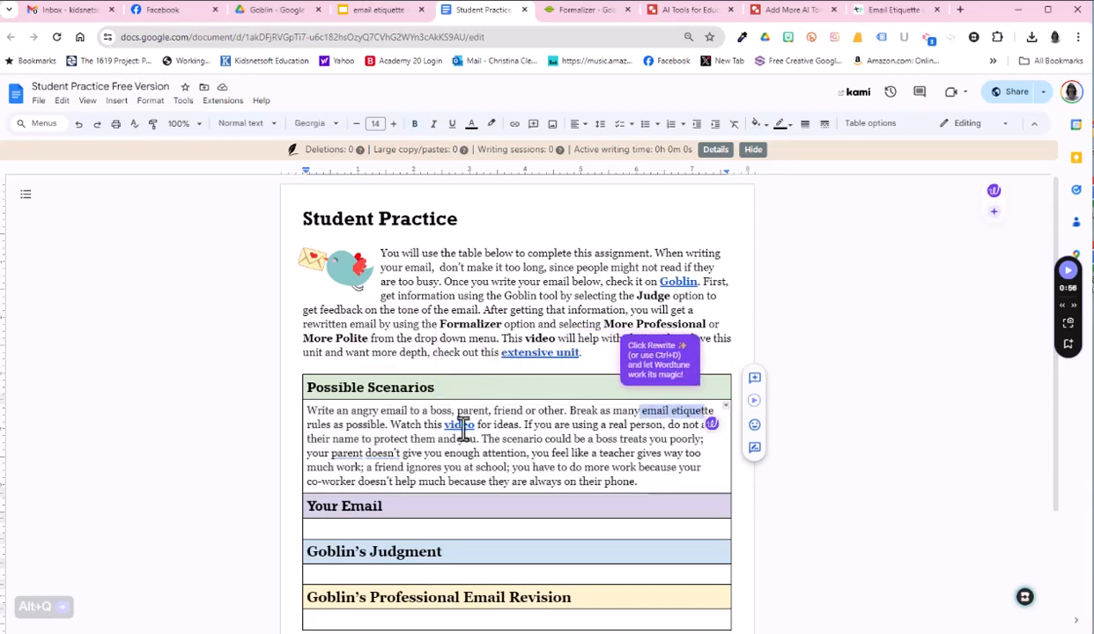
click(462, 424)
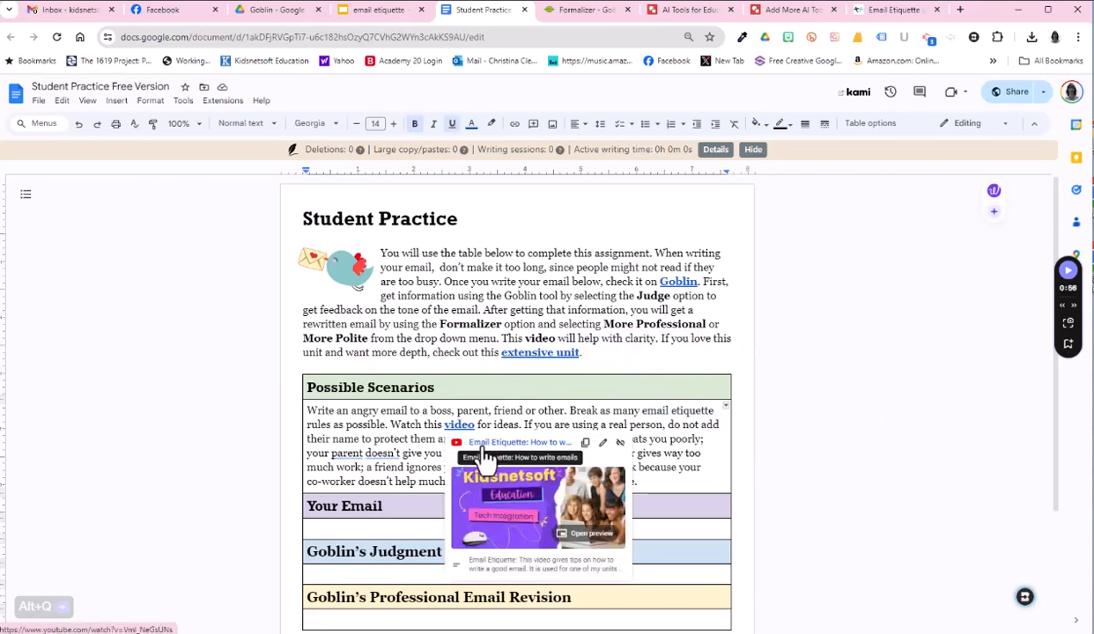
click(846, 385)
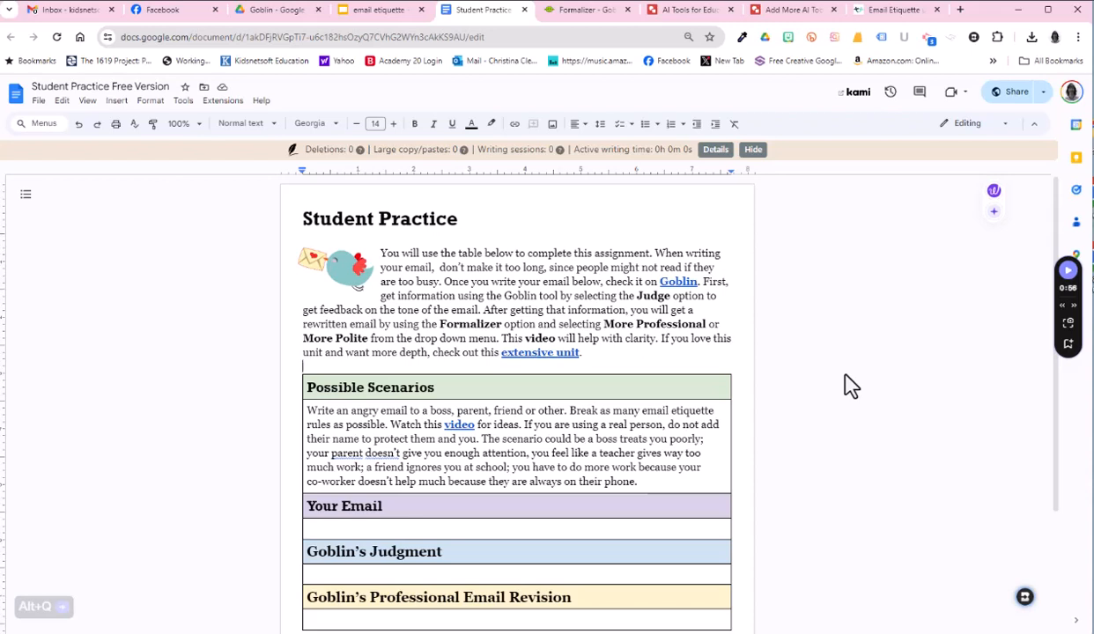
drag(638, 481, 307, 410)
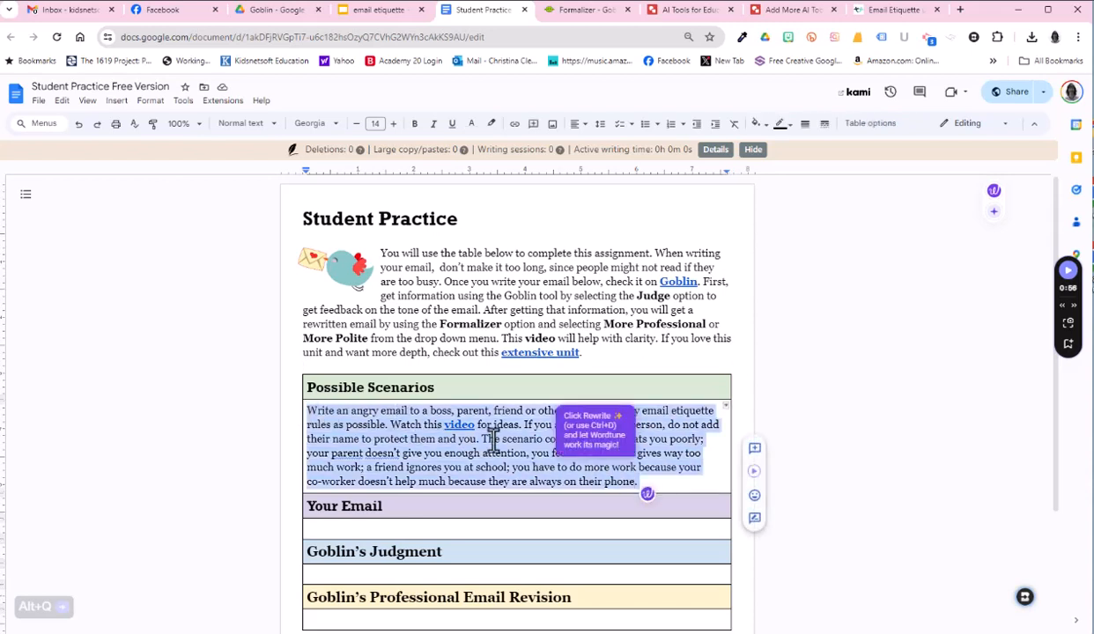
click(825, 415)
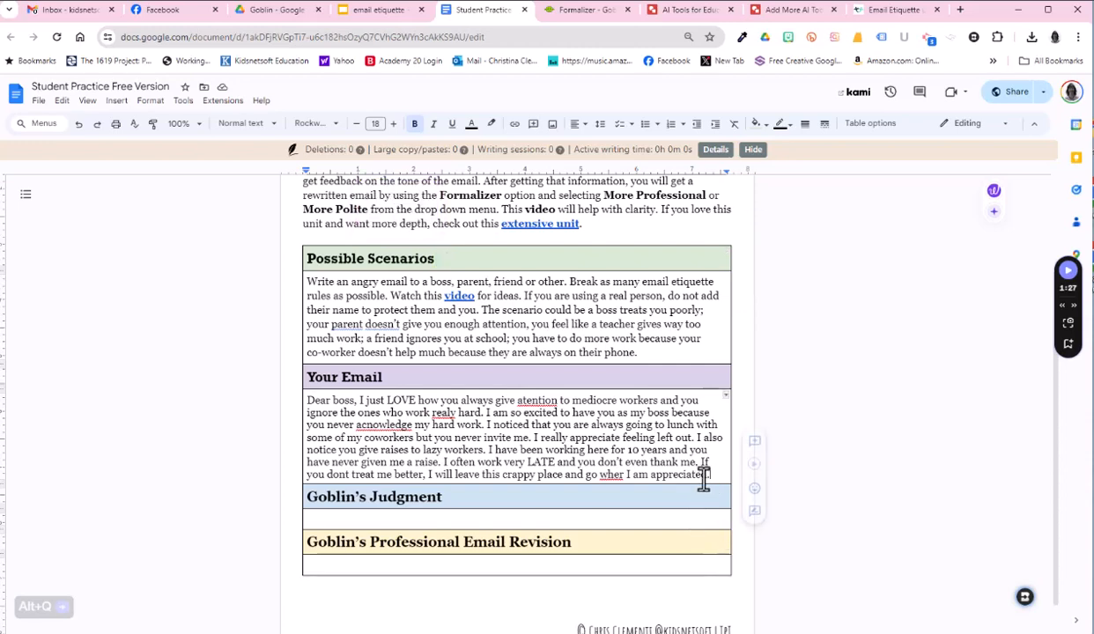
Step: Copy the full angry email under Your Email and open the Goblin Tools site linked in the instructions
drag(703, 478, 313, 410)
right_click(314, 407)
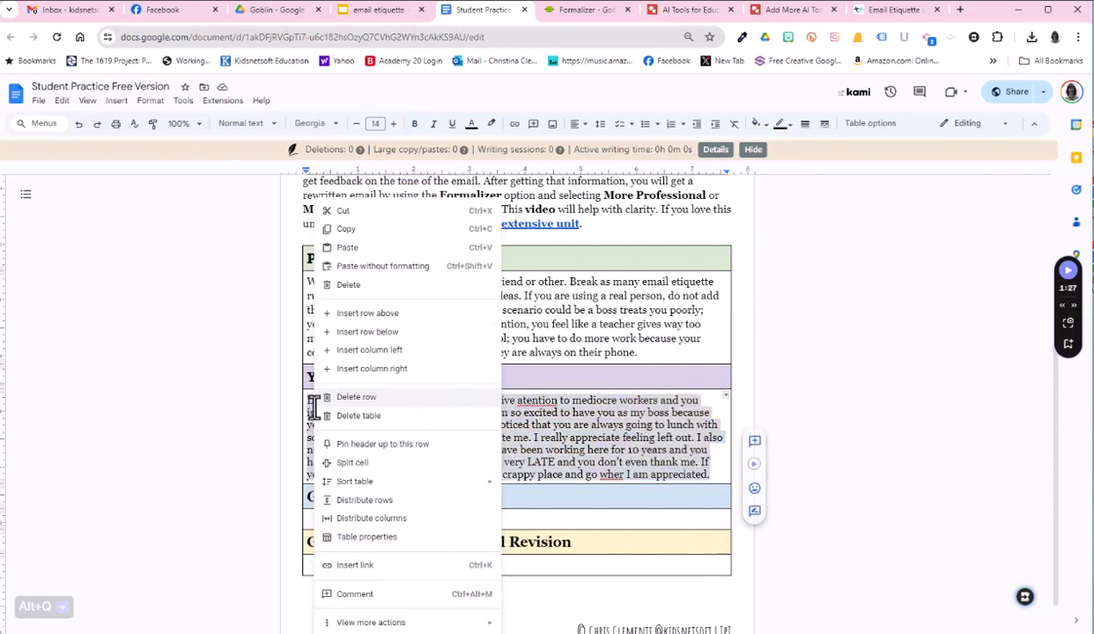
click(352, 229)
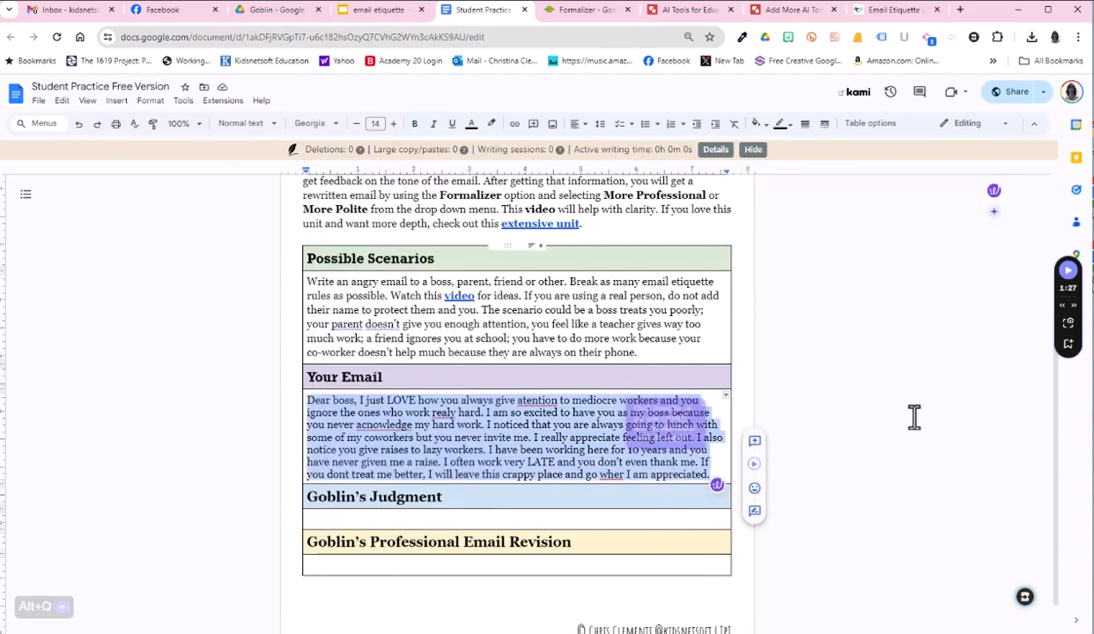
scroll(896, 475, up, 2)
click(674, 281)
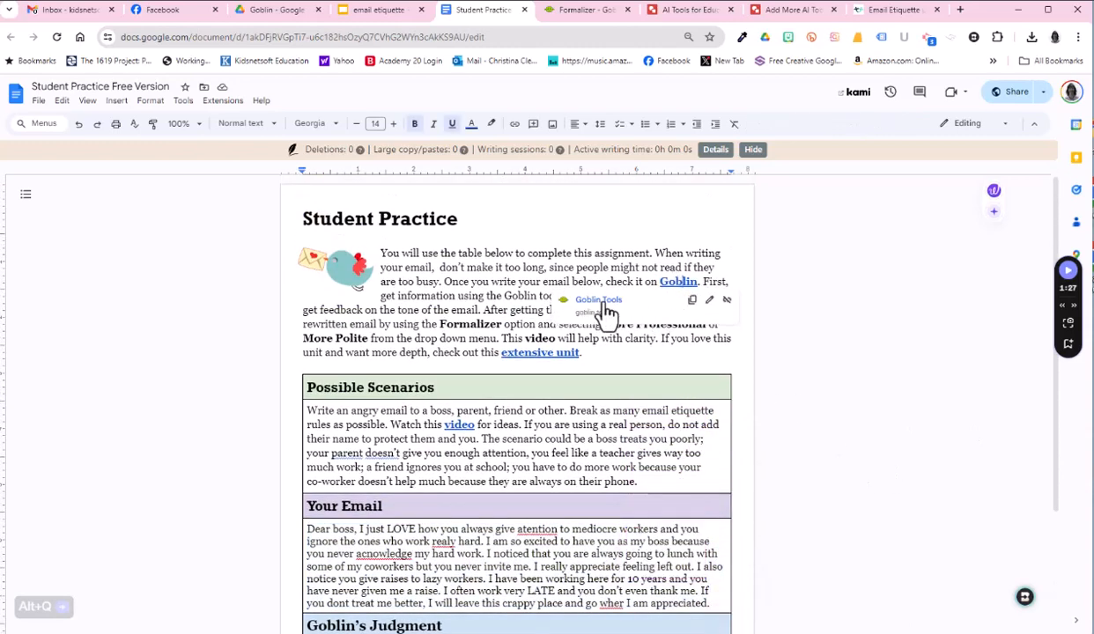
click(599, 302)
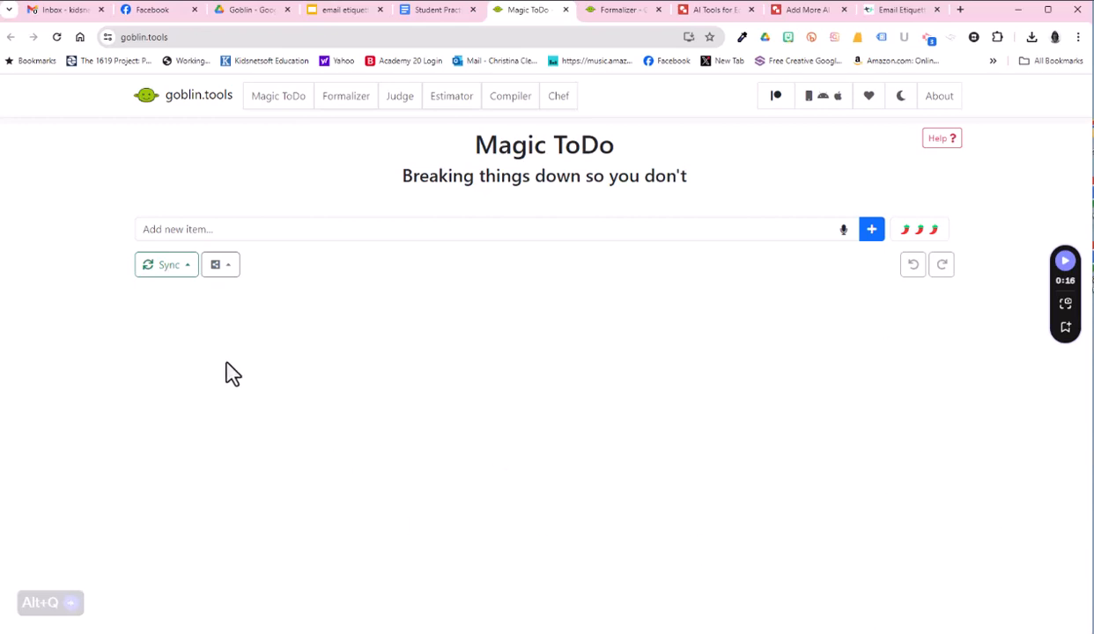
Step: Paste the copied email into Goblin Tools' Judge and have its tone judged
click(401, 104)
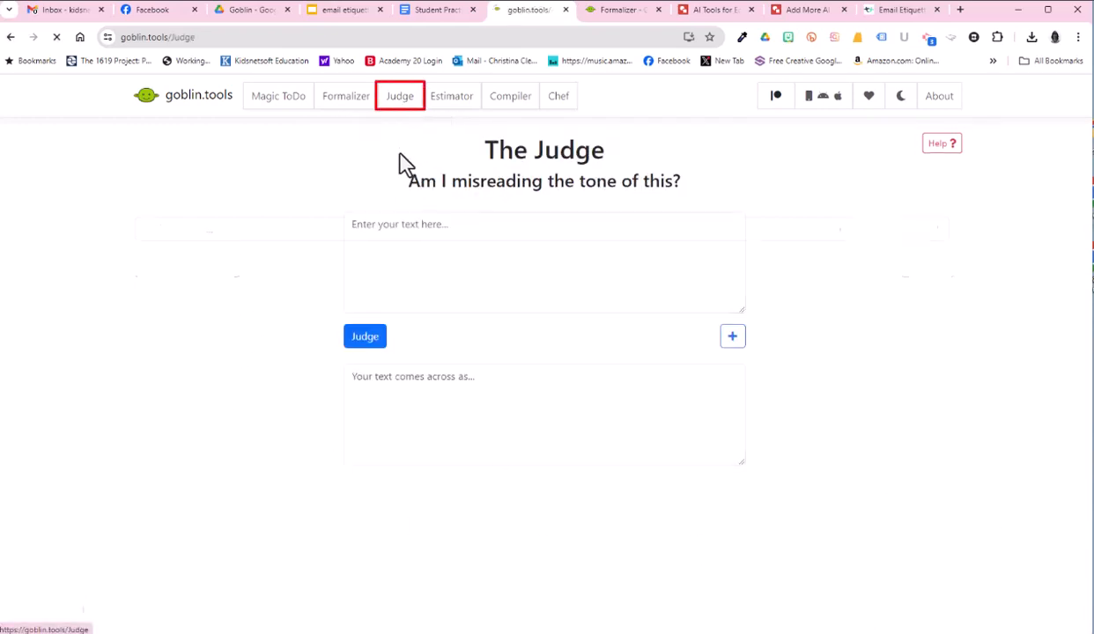
right_click(376, 226)
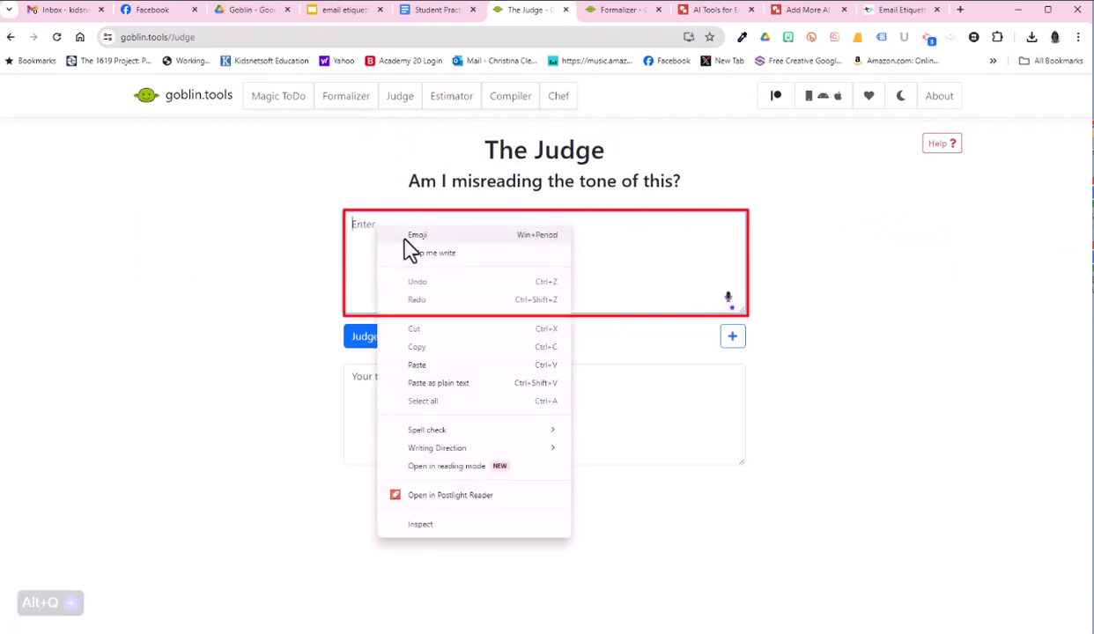
click(423, 365)
click(365, 340)
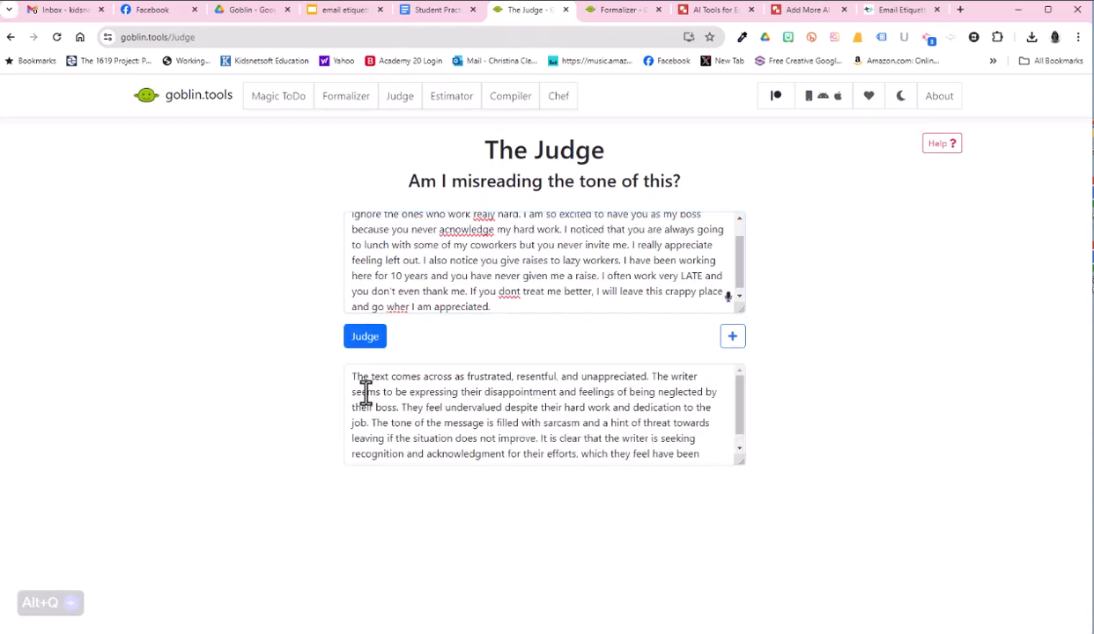
Step: Copy the Judge's full feedback and paste it without formatting into the Goblin's Judgment row of the Student Practice document
drag(352, 376, 647, 476)
right_click(525, 411)
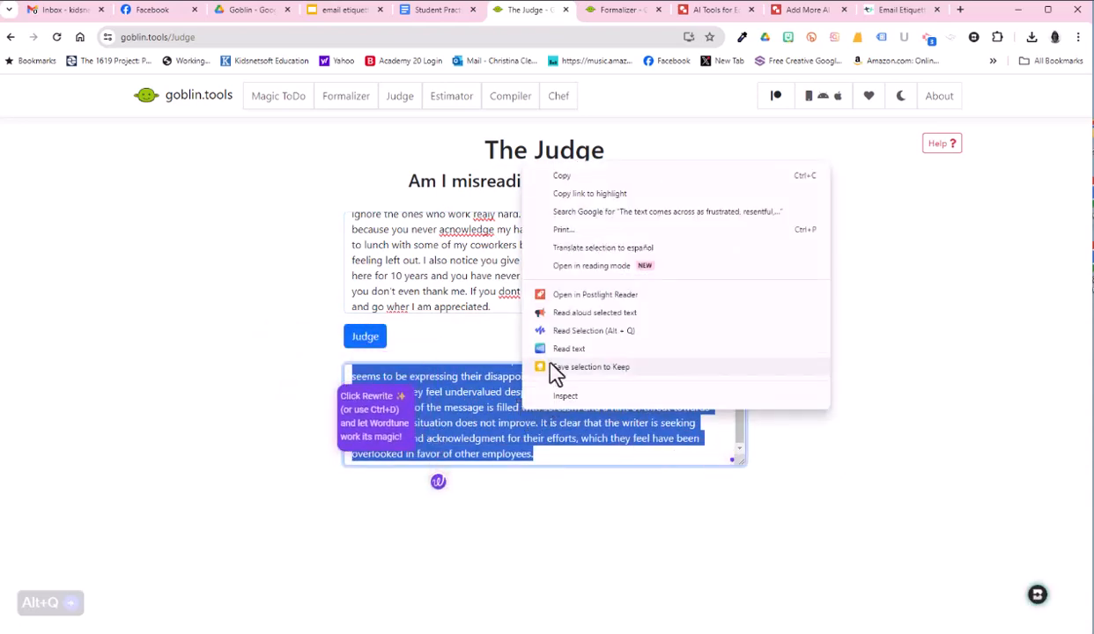
click(559, 176)
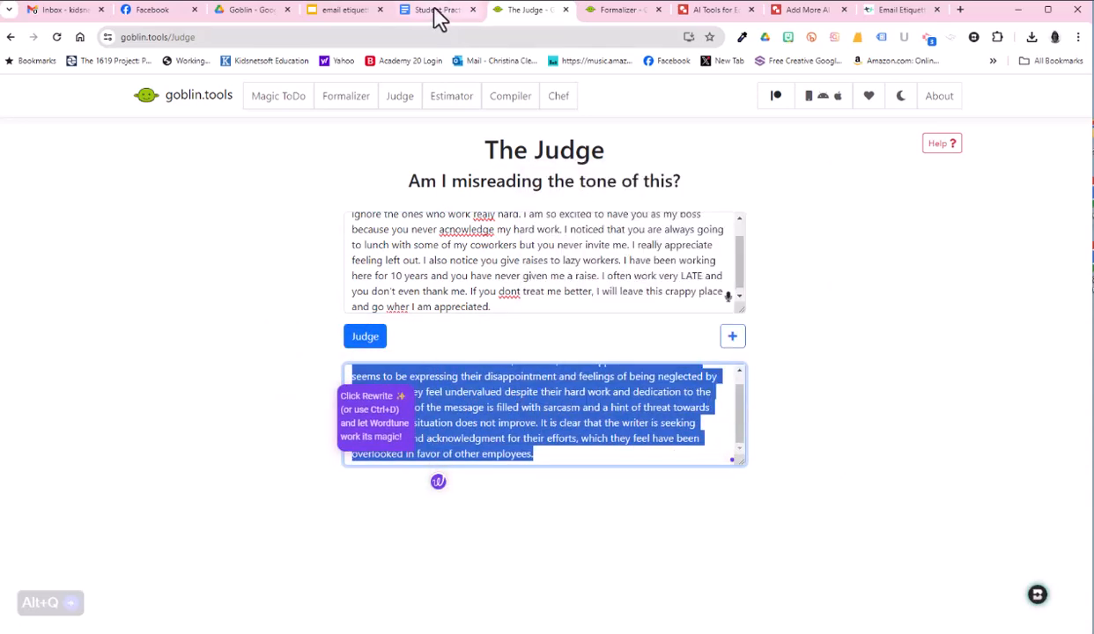
click(438, 18)
scroll(365, 444, down, 2)
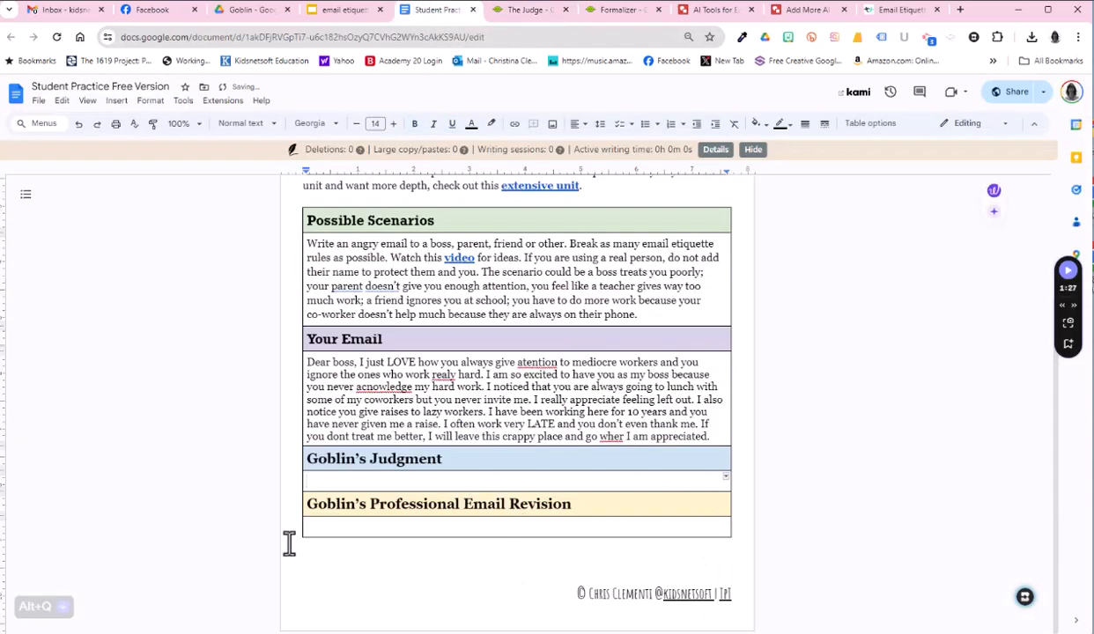
right_click(345, 478)
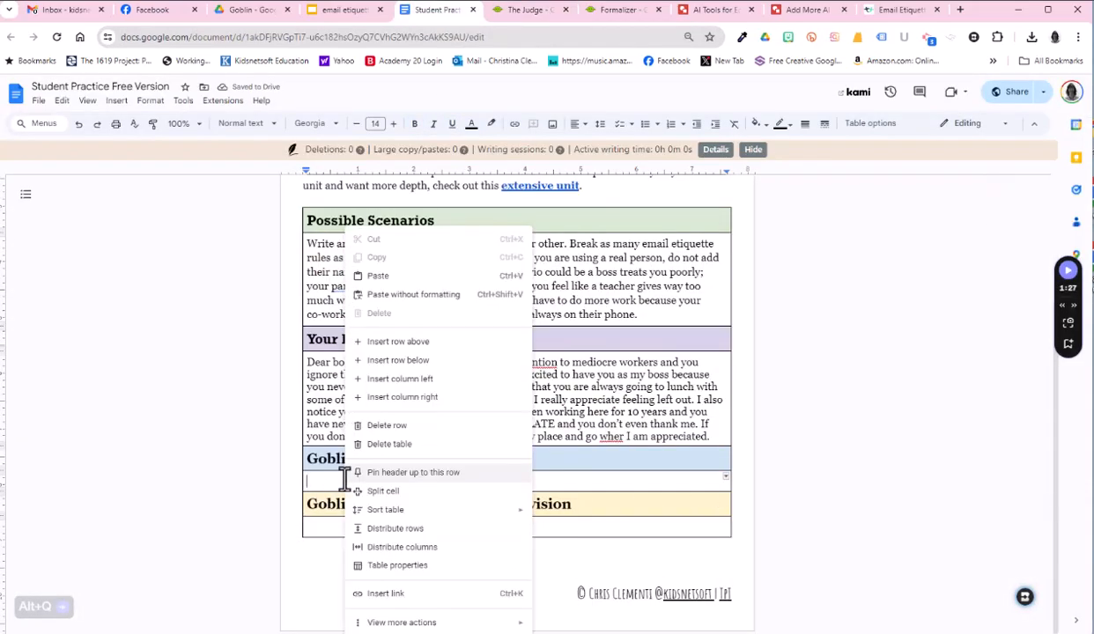
click(397, 294)
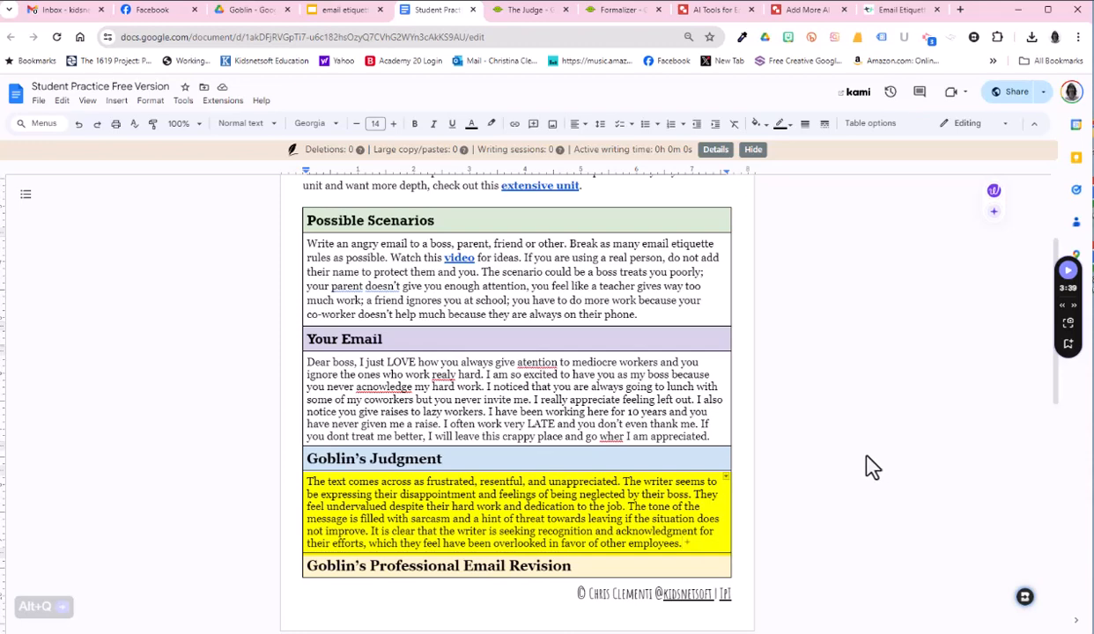
Step: Copy the email under Your Email again and paste it into Goblin Tools' Formalizer as the text to convert
scroll(866, 464, down, 2)
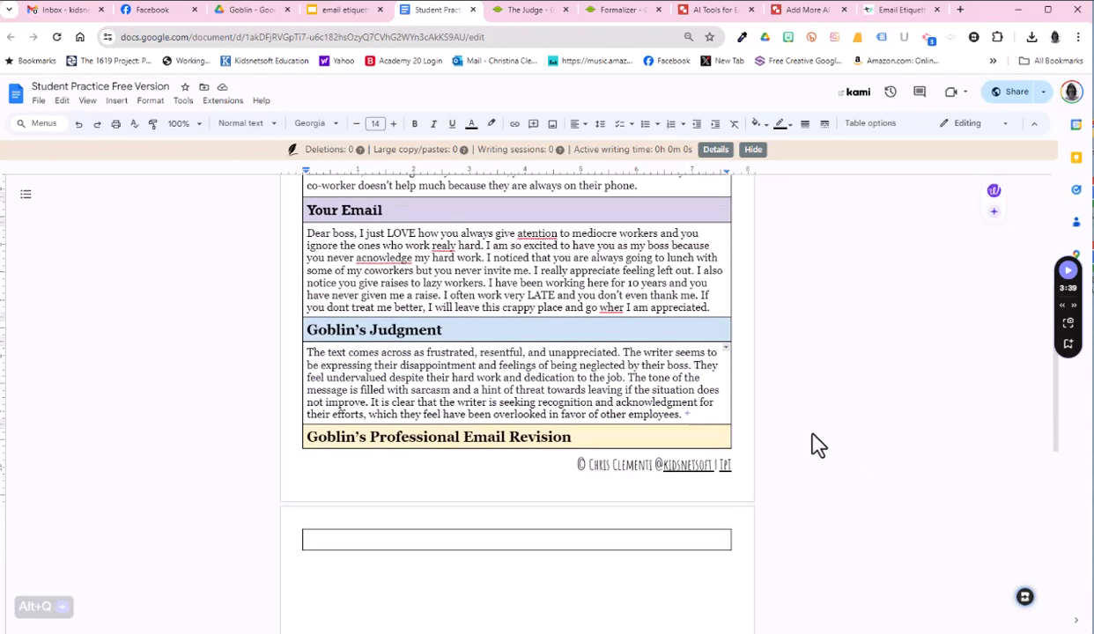
click(704, 308)
drag(705, 308, 321, 246)
right_click(320, 246)
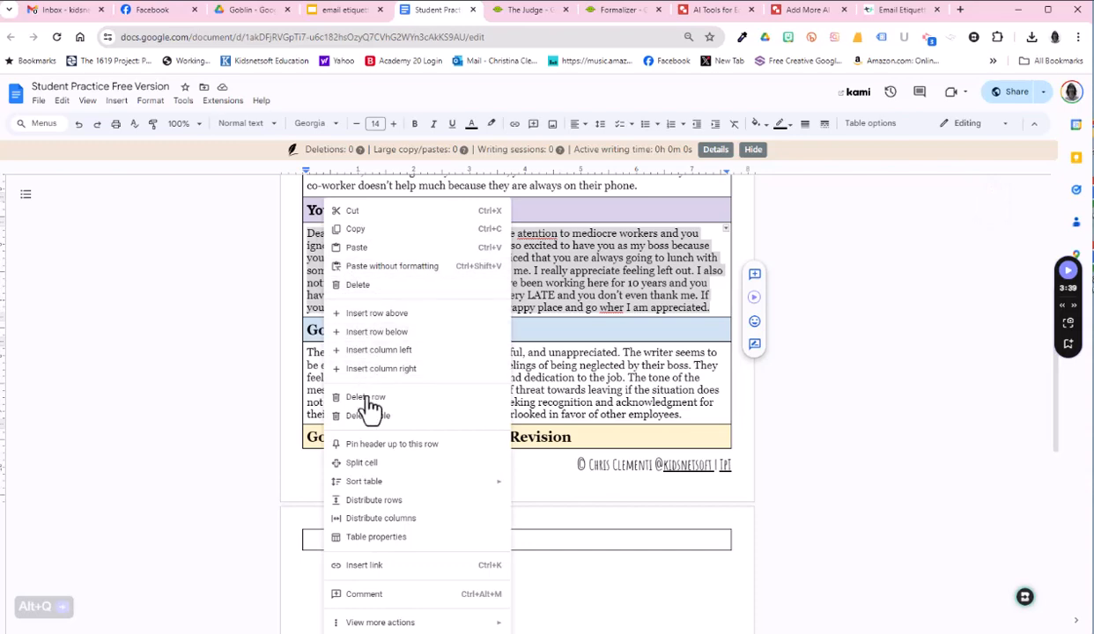
click(347, 229)
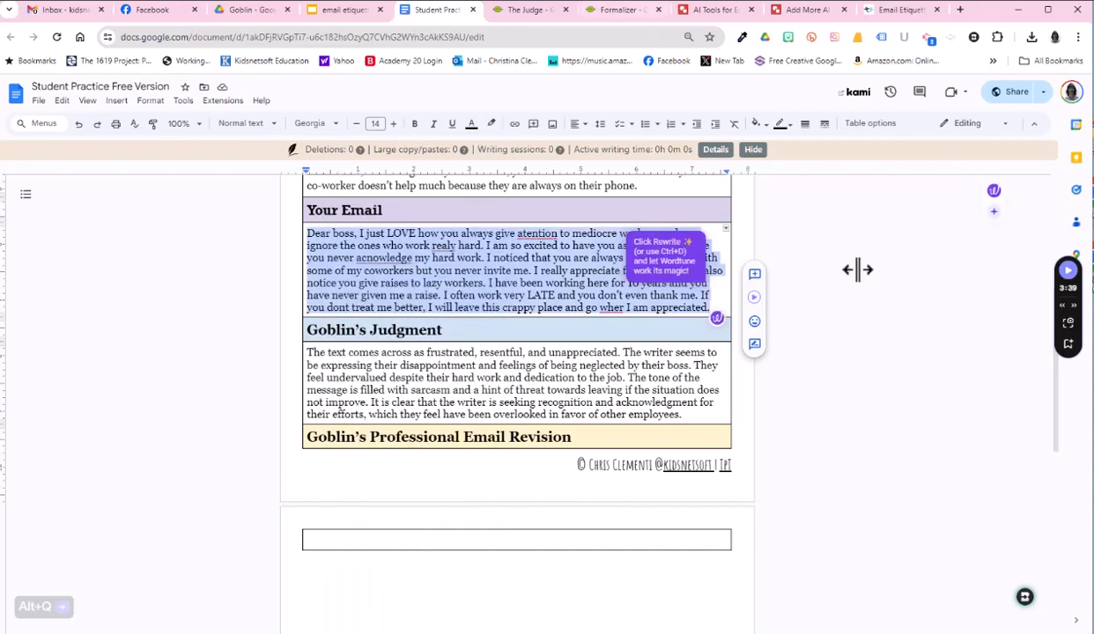
click(529, 10)
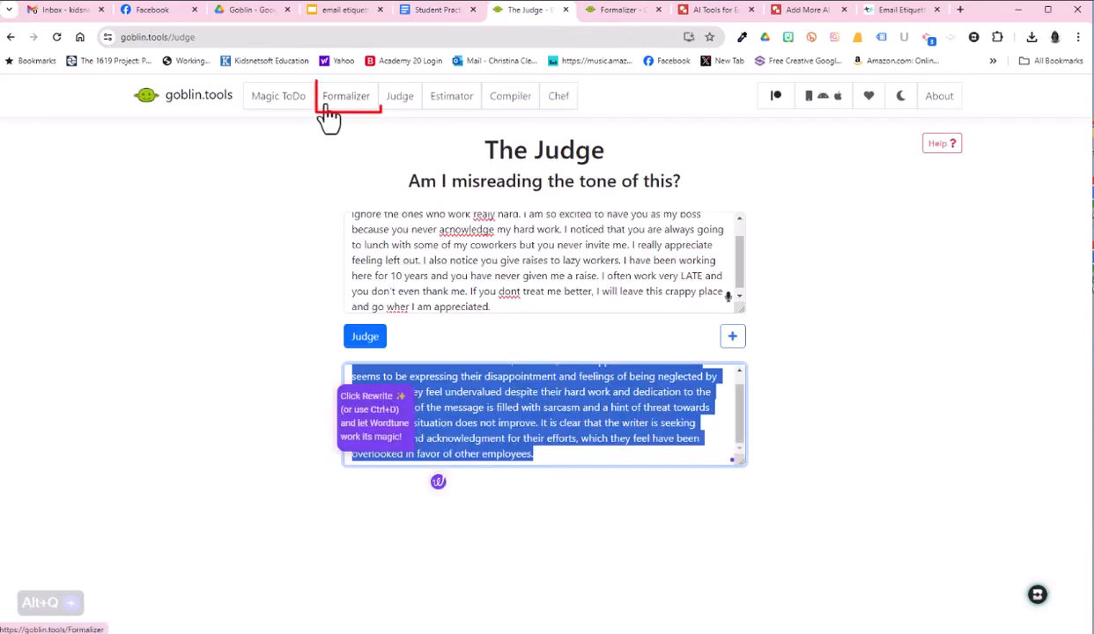
click(332, 116)
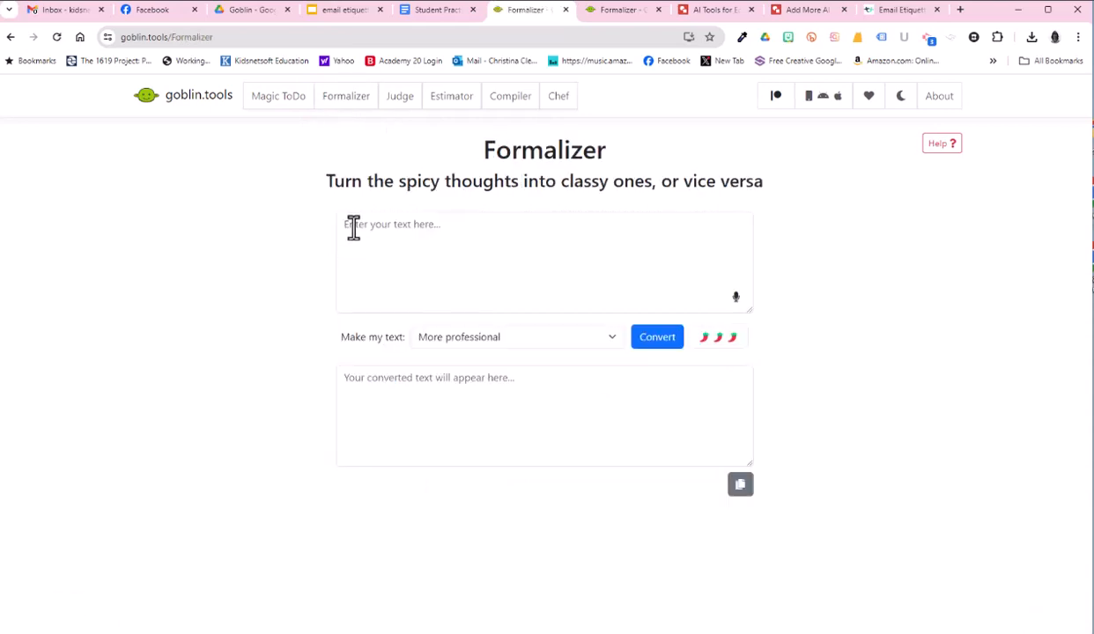
click(353, 227)
right_click(356, 228)
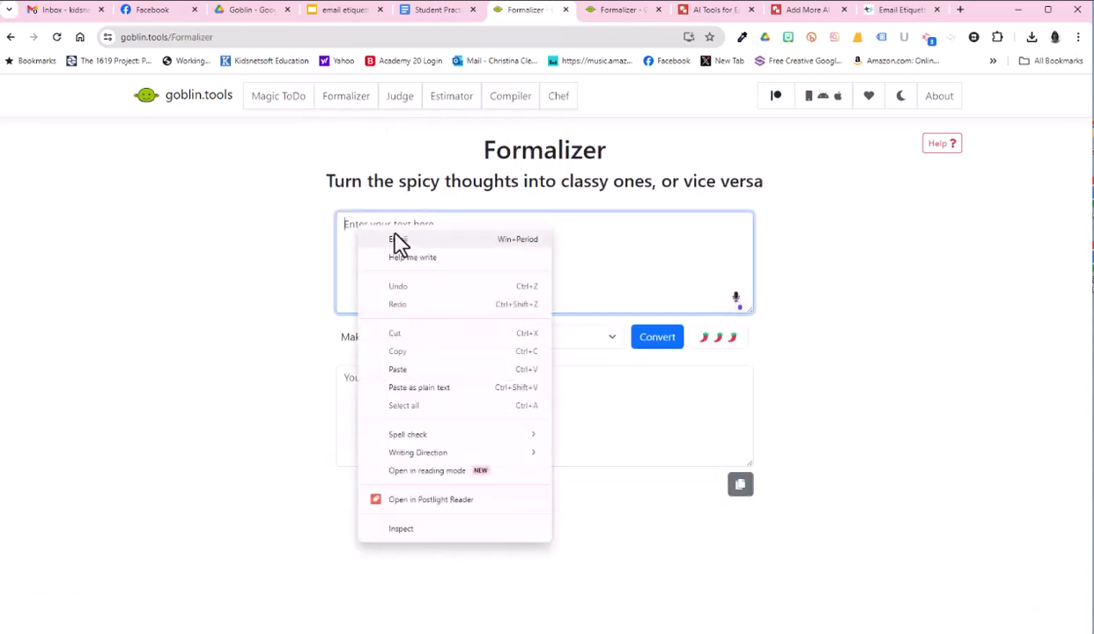
click(432, 370)
Step: Convert the pasted email with the More professional option and look at the rewritten version
click(444, 343)
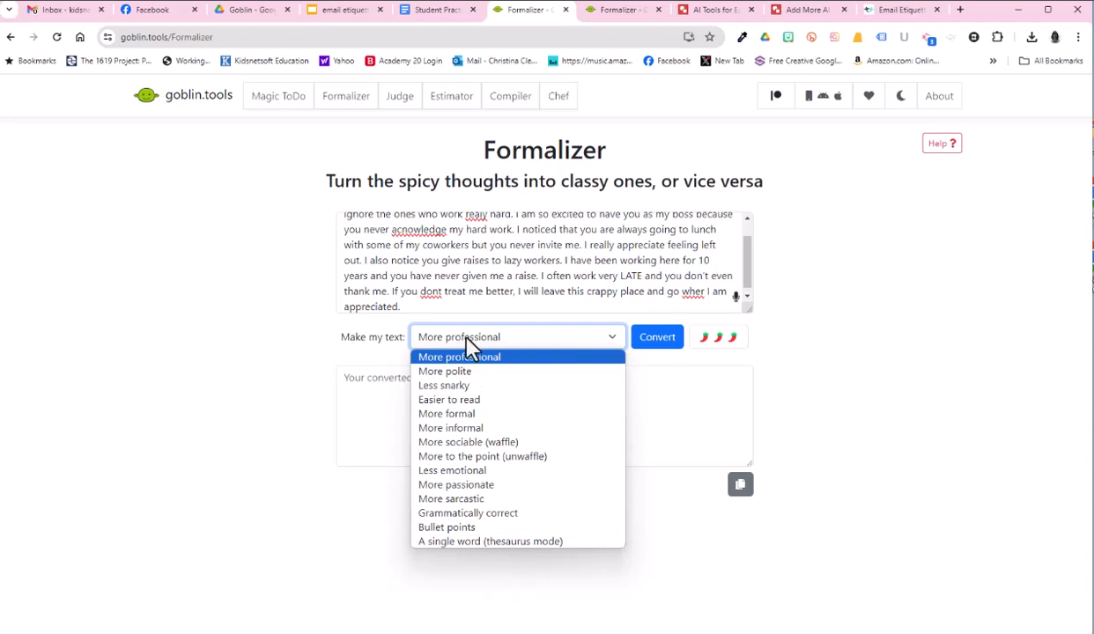
click(652, 349)
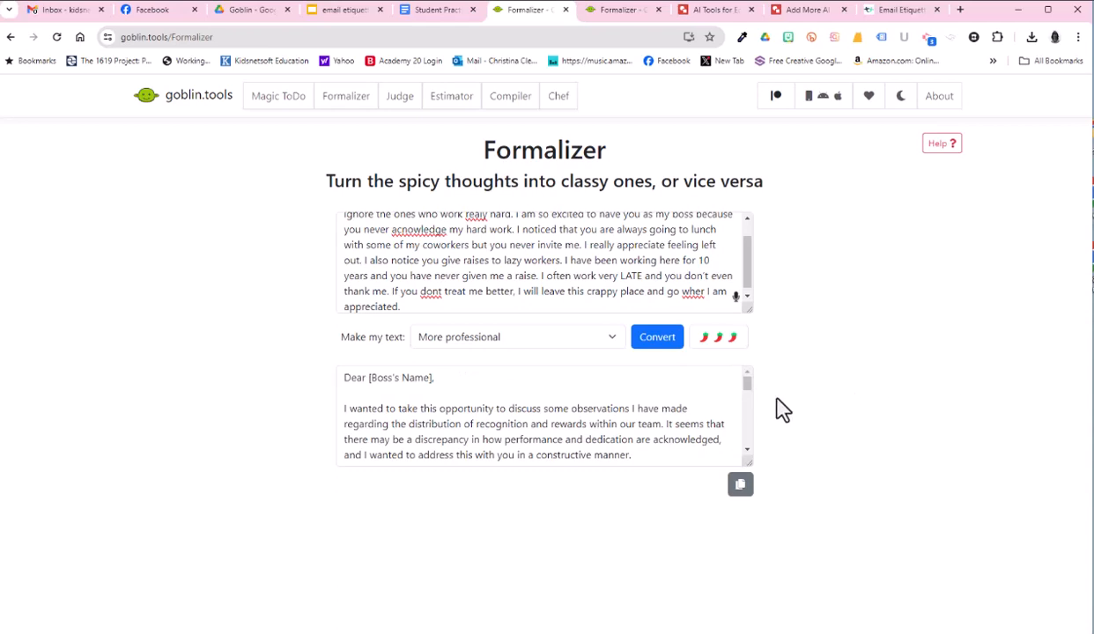
click(751, 425)
drag(751, 425, 755, 383)
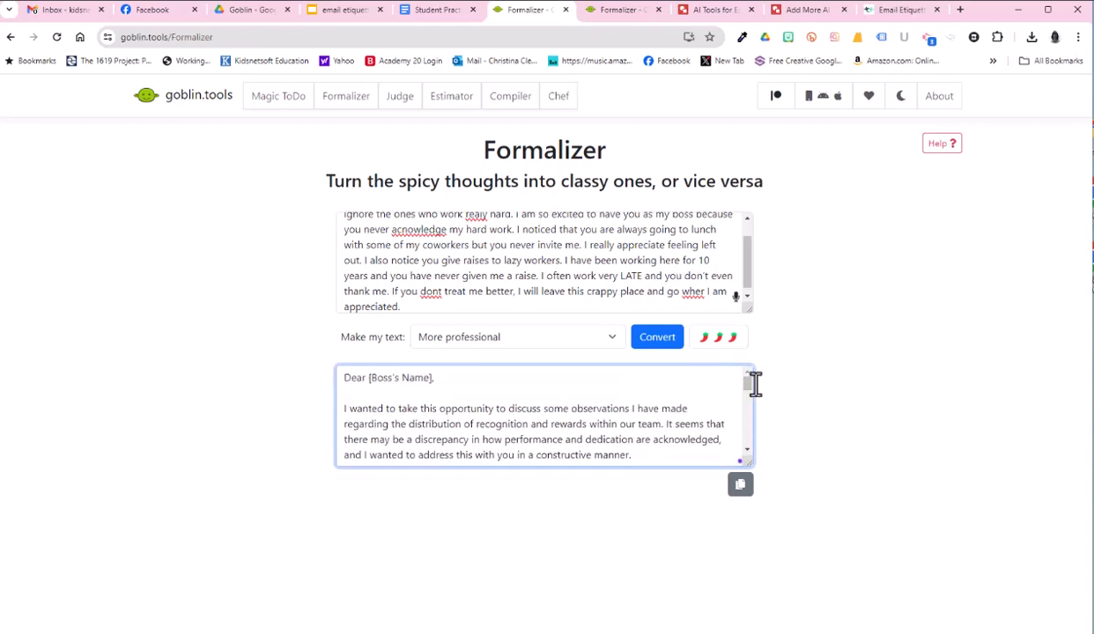
Step: Convert the email again in the Formalizer with the More polite option
click(515, 349)
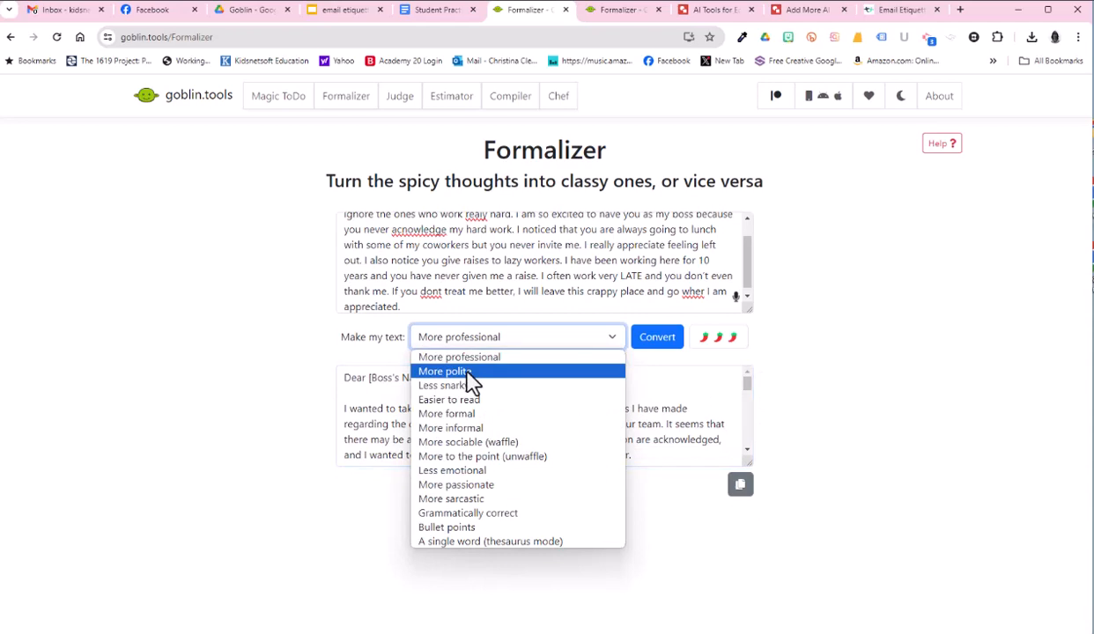
click(466, 374)
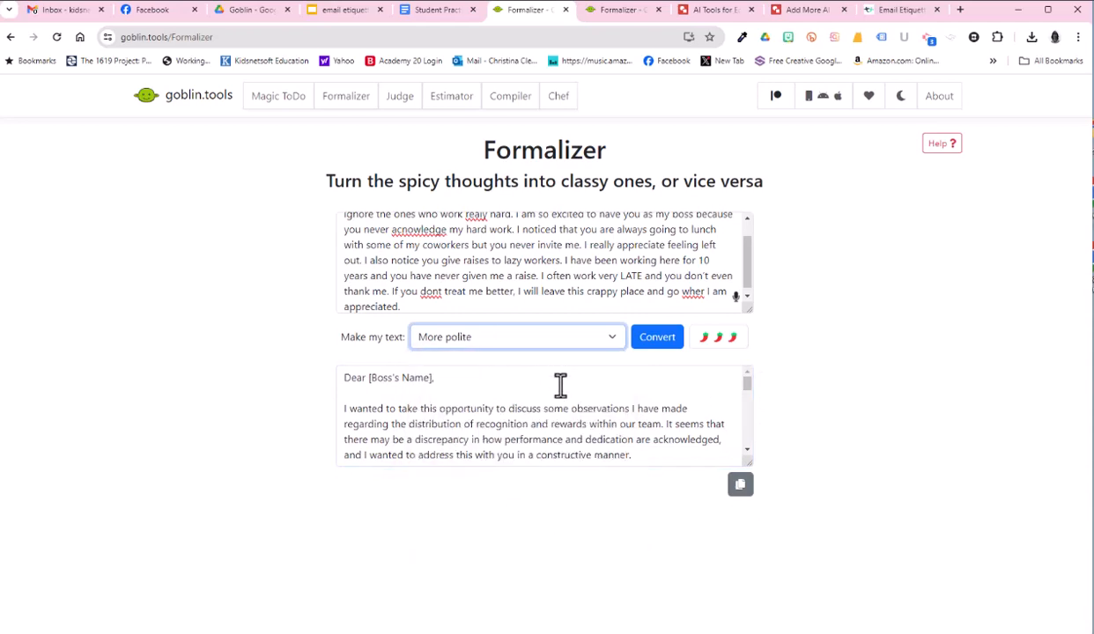
click(659, 342)
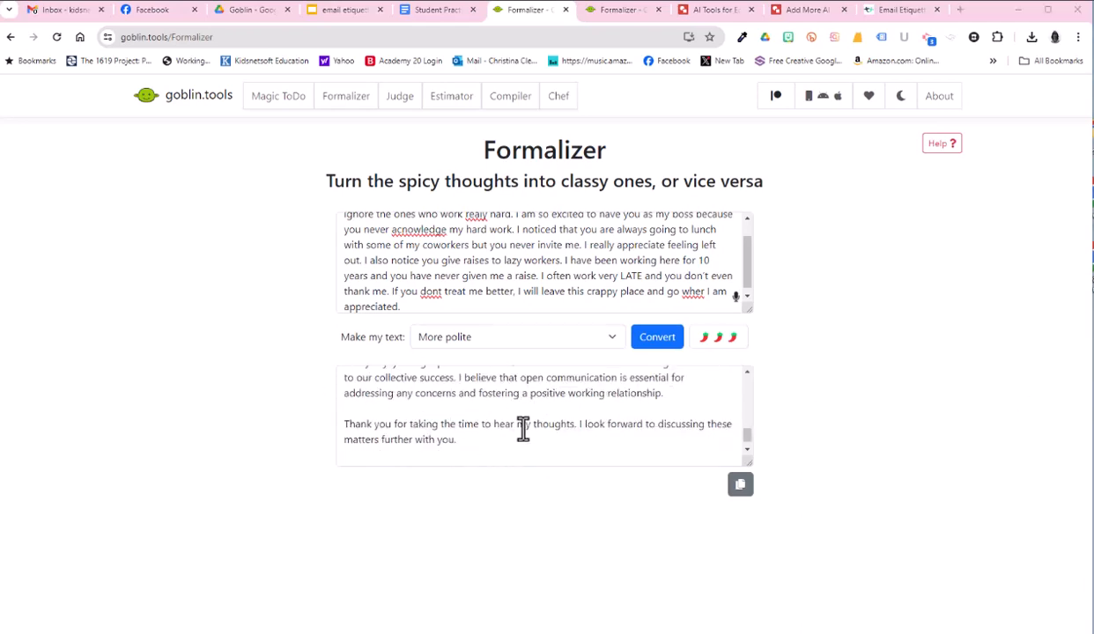
Step: Copy the polite version's body, without greeting and sign-off, into the empty row under Goblin's Professional Email Revision in the Student Practice document
scroll(509, 415, down, 1)
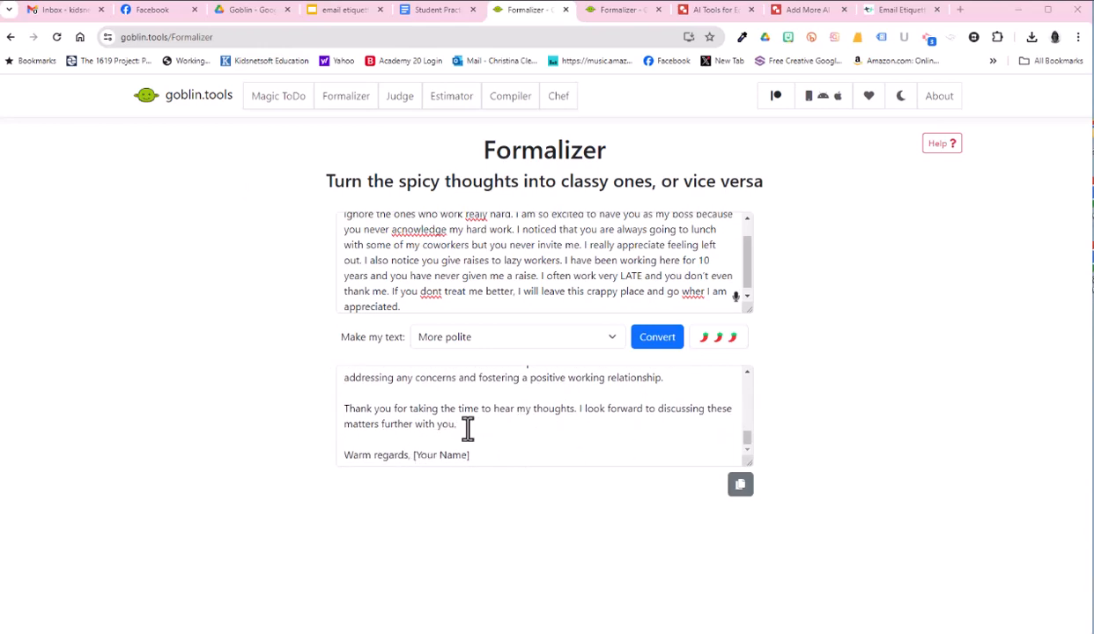
drag(464, 426, 346, 393)
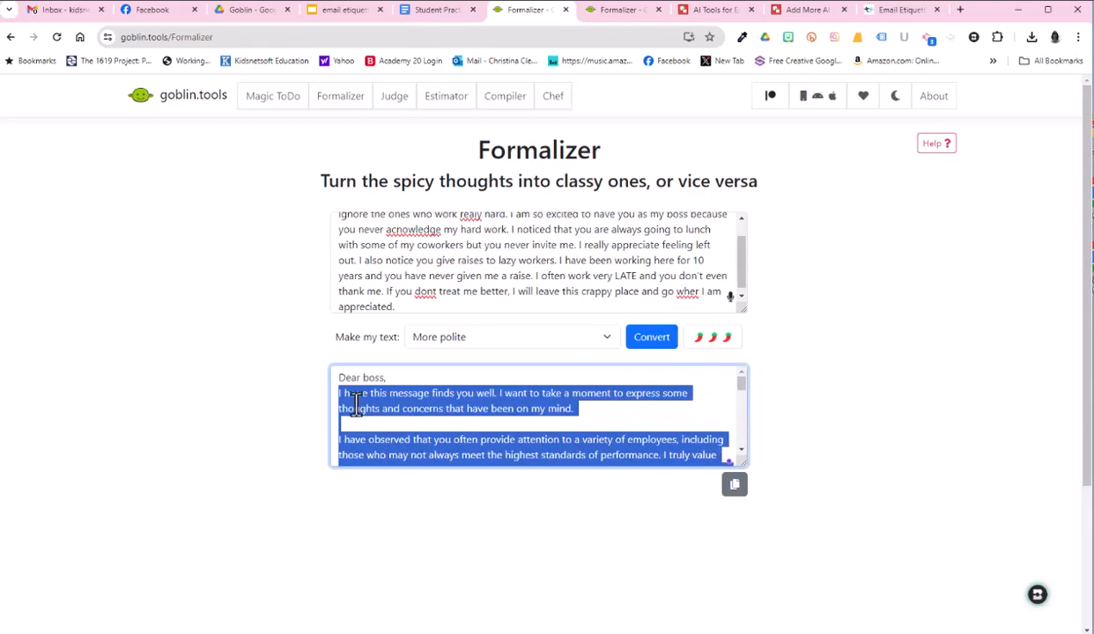
right_click(351, 401)
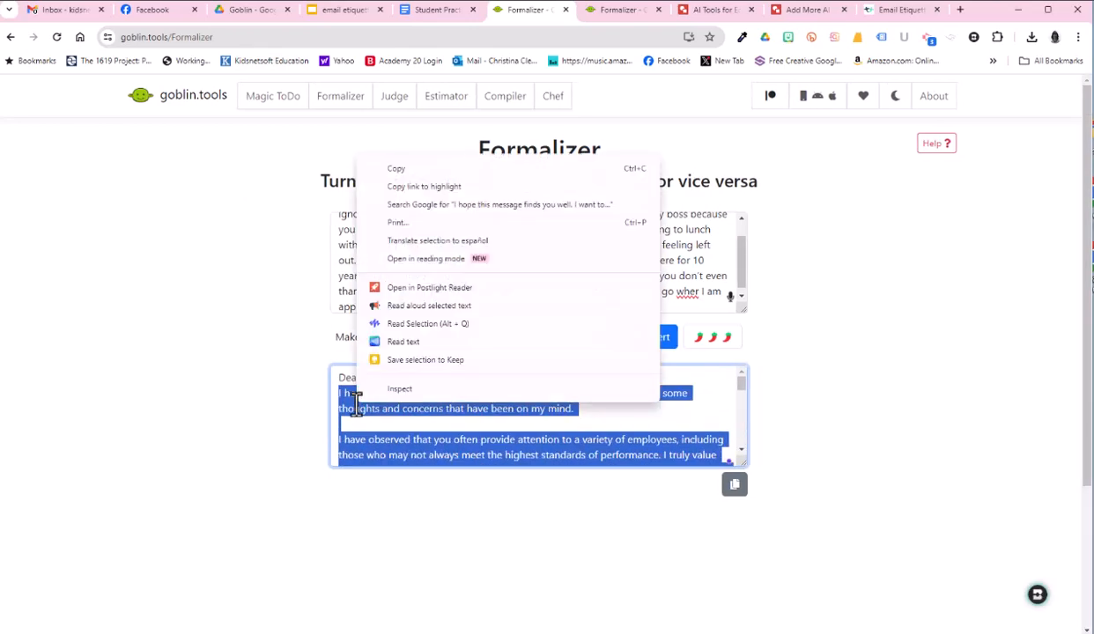
click(398, 168)
click(435, 11)
click(364, 534)
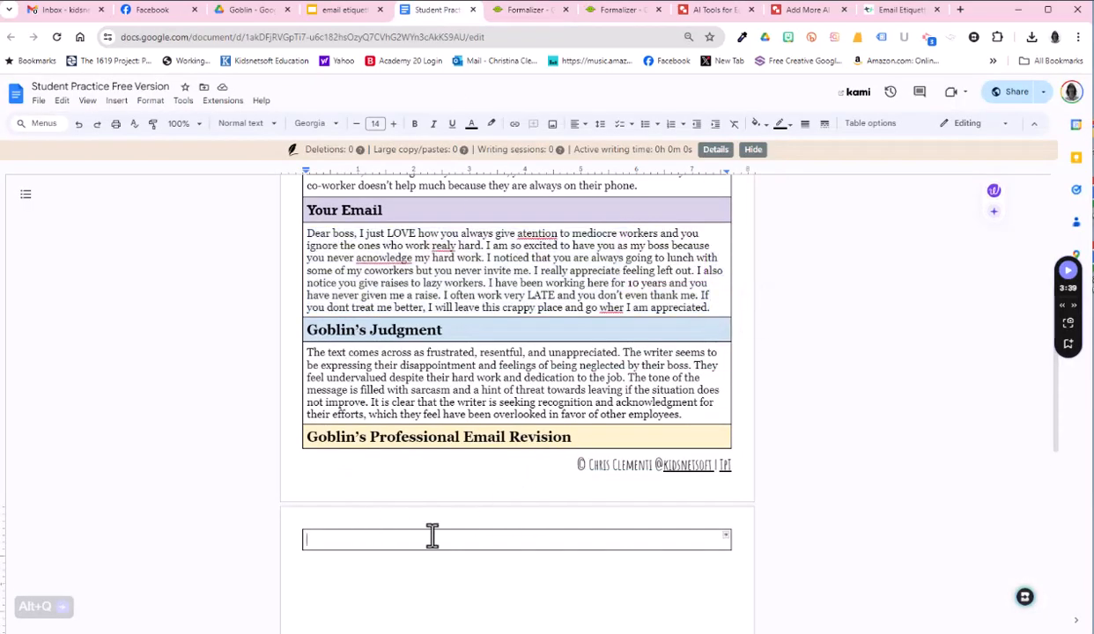
right_click(337, 541)
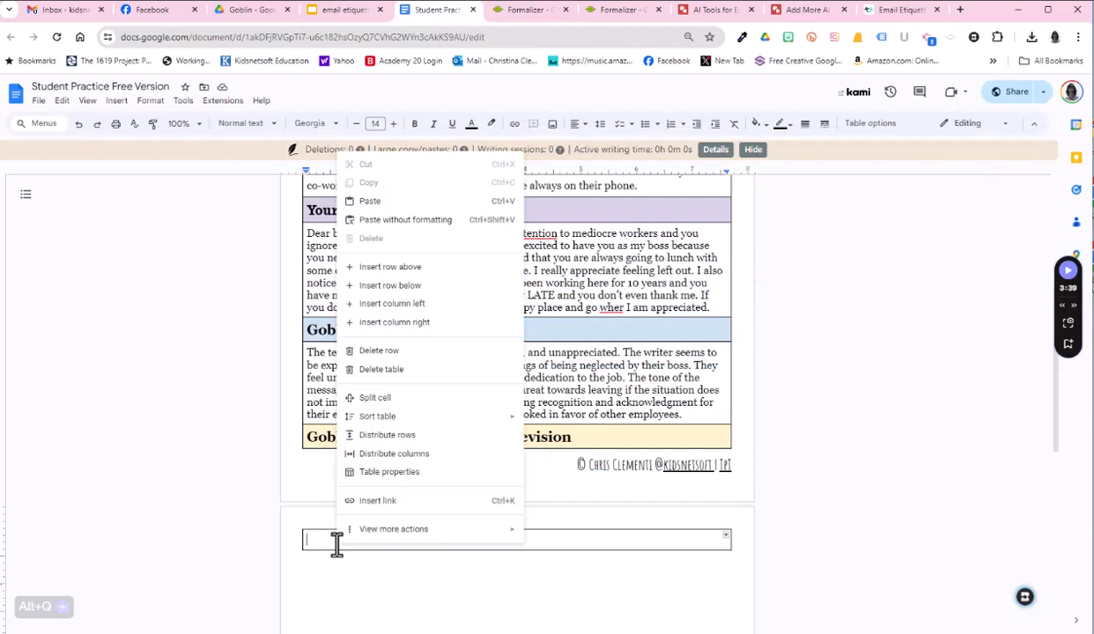
click(380, 203)
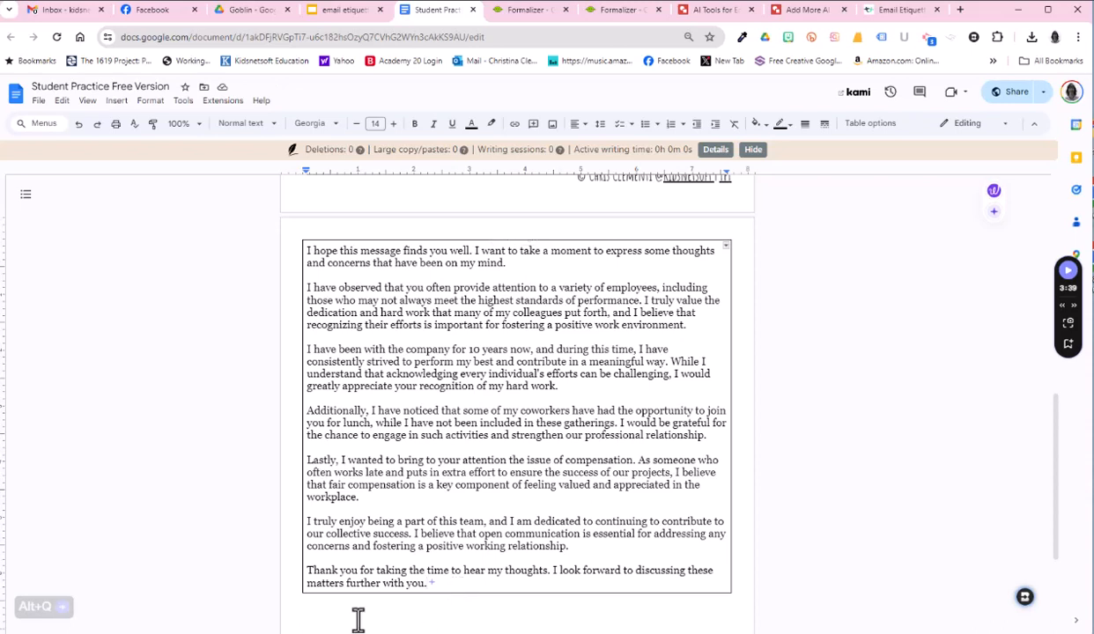
Step: Select the entire revised email text in the last table row
drag(441, 587, 308, 251)
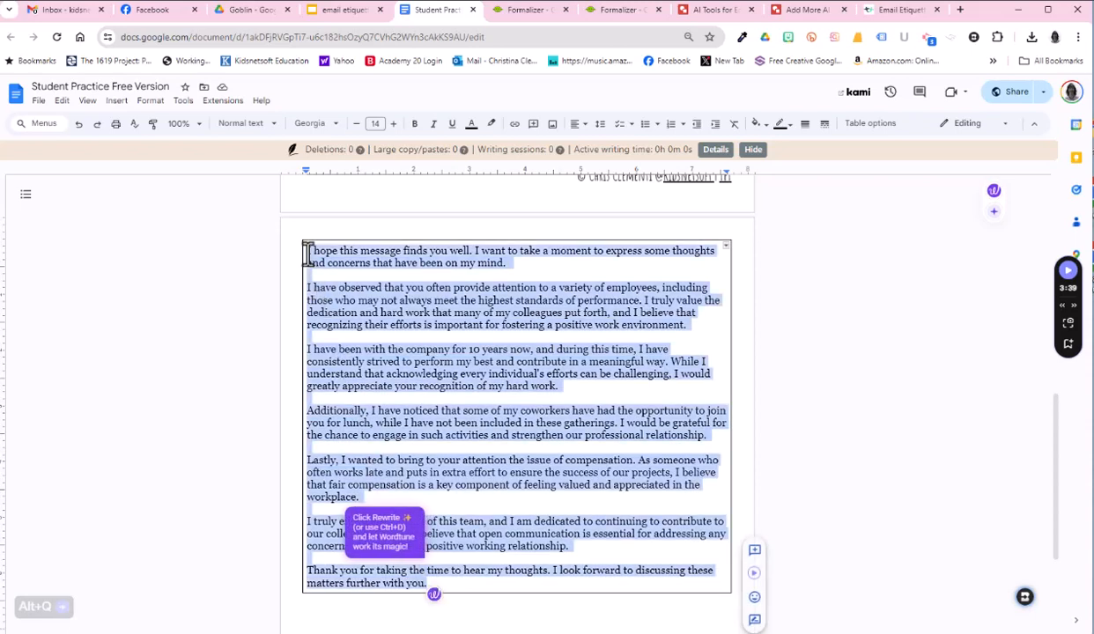